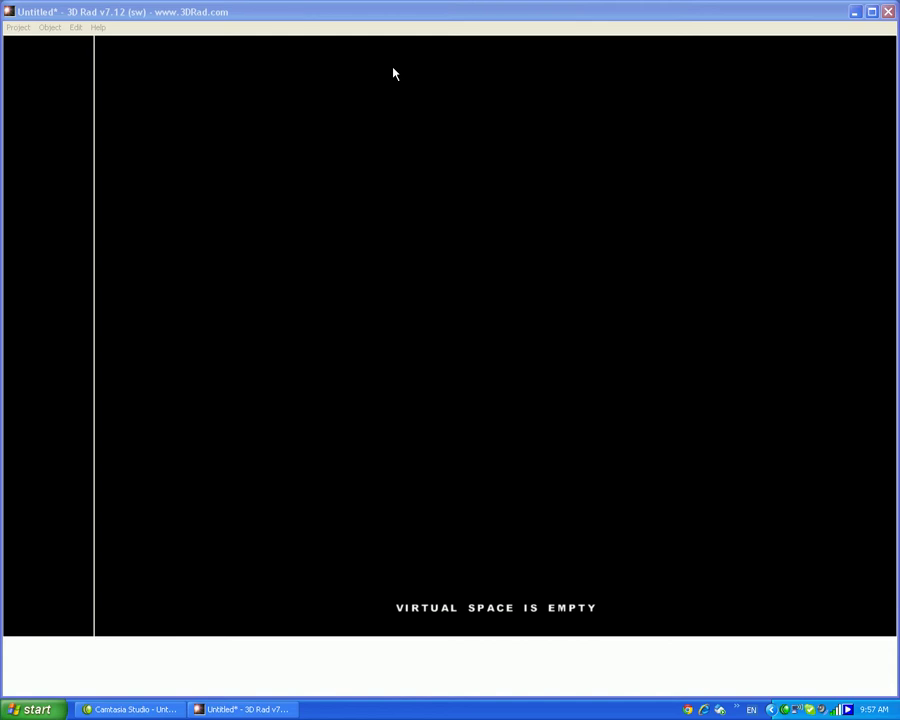
Add a SkyBox and a grassy Terrain, then look around the landscape
left_click(50, 27)
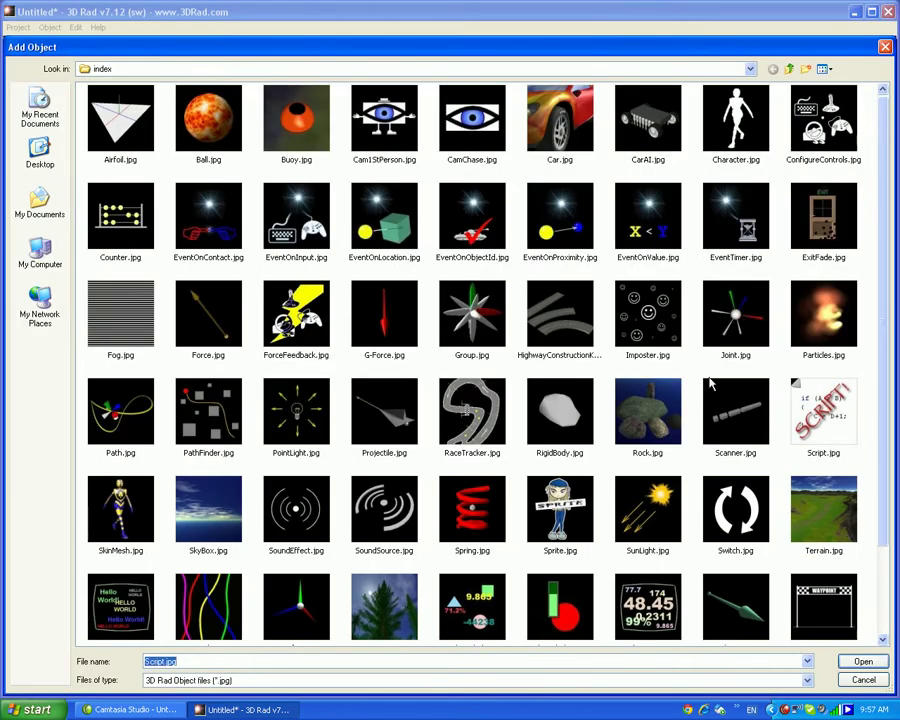
double_click(228, 500)
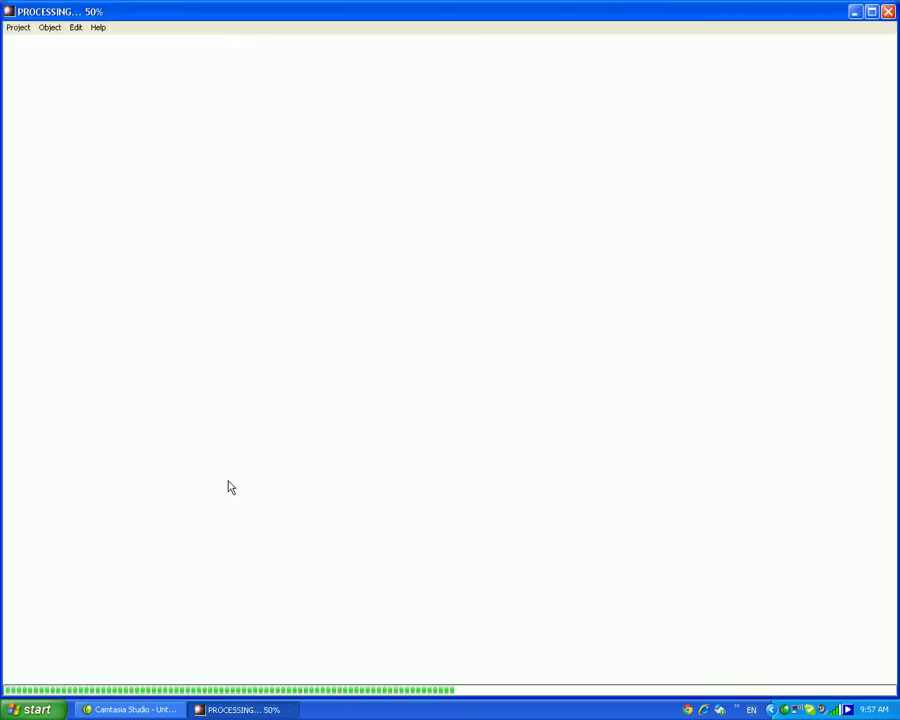
left_click(55, 30)
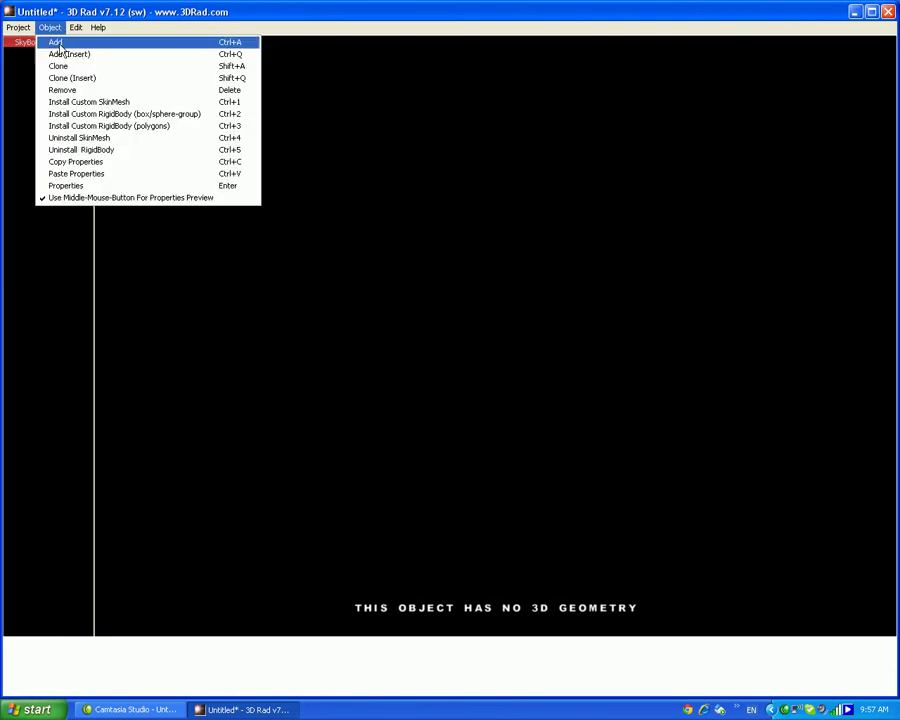
left_click(57, 45)
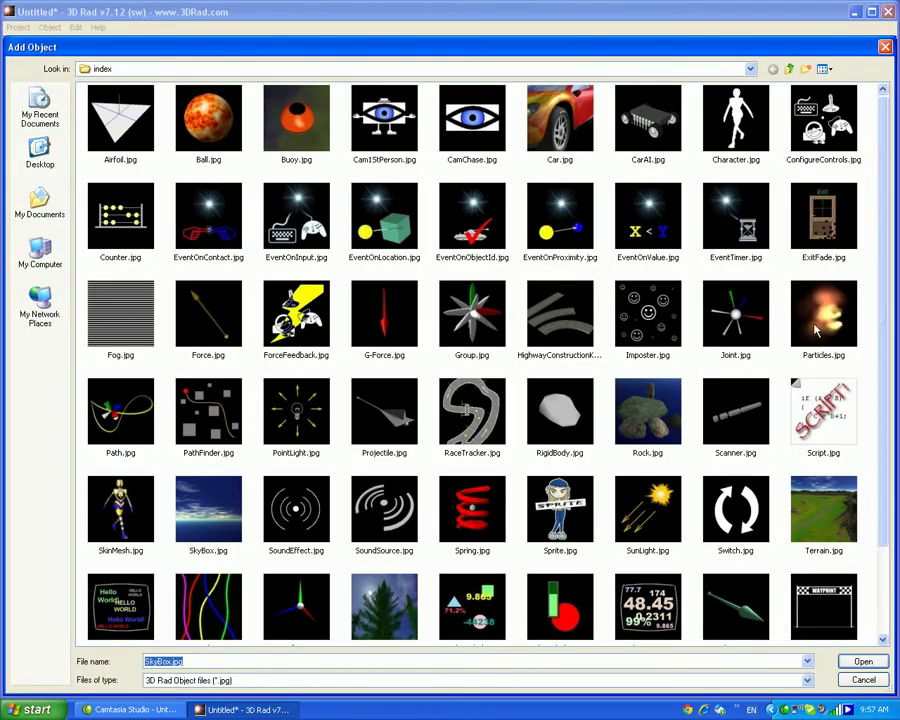
double_click(826, 515)
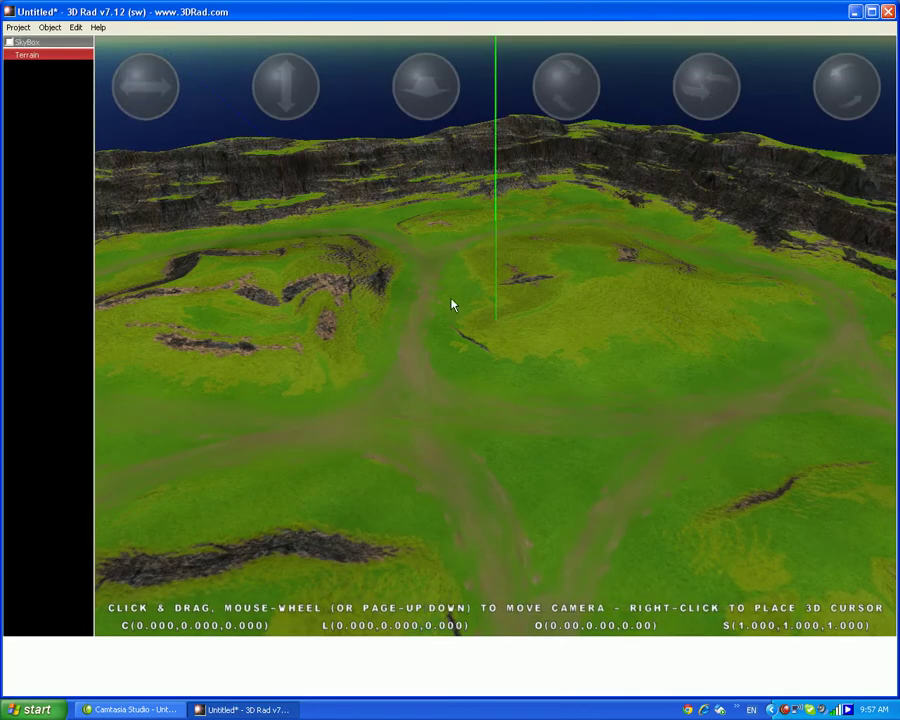
mouse_move(452, 305)
left_mouse_down()
mouse_move(452, 250)
mouse_move(480, 300)
mouse_move(129, 127)
left_mouse_up()
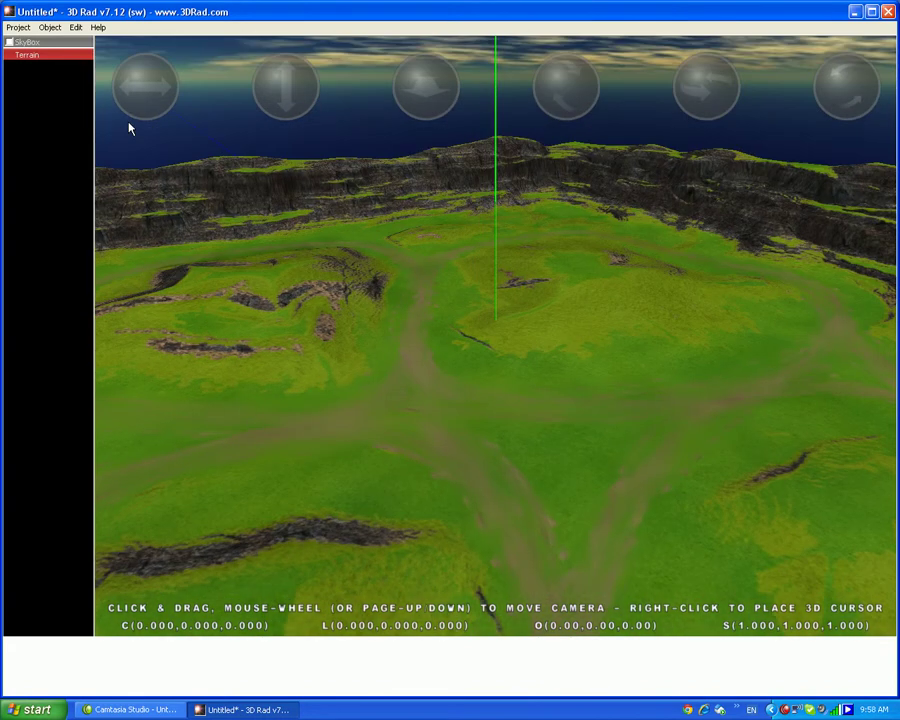
Add a G-Force and a first-person camera, raising the camera above the terrain
left_click(55, 30)
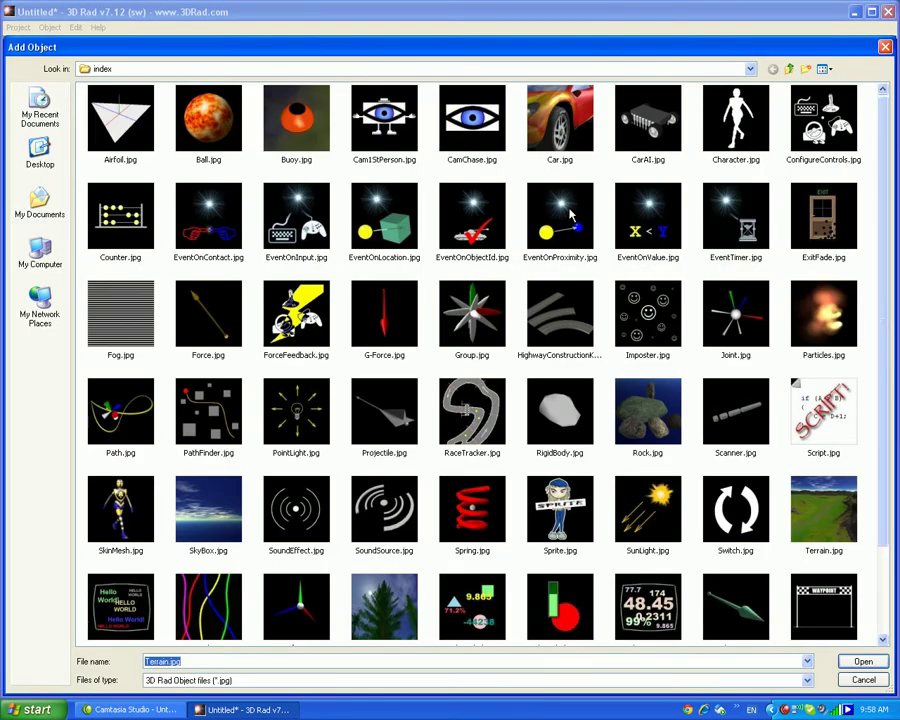
double_click(374, 338)
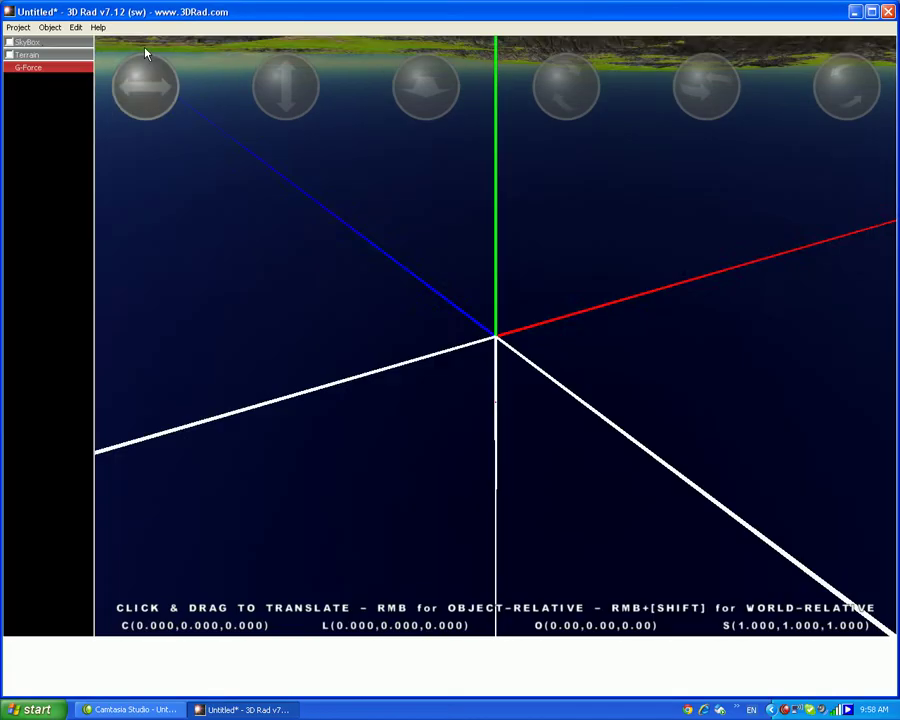
left_click(49, 27)
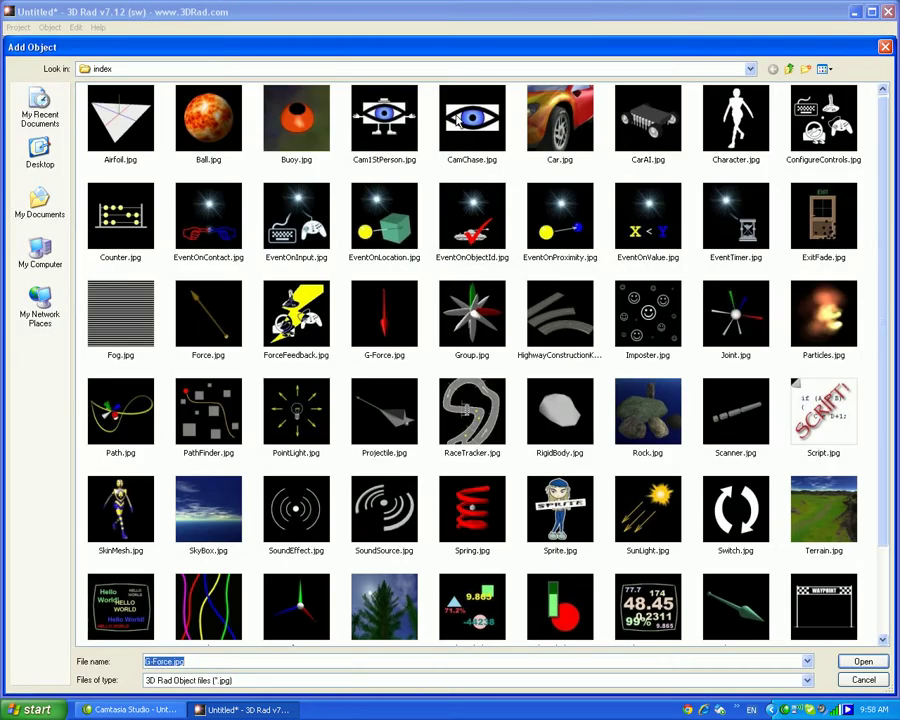
double_click(390, 125)
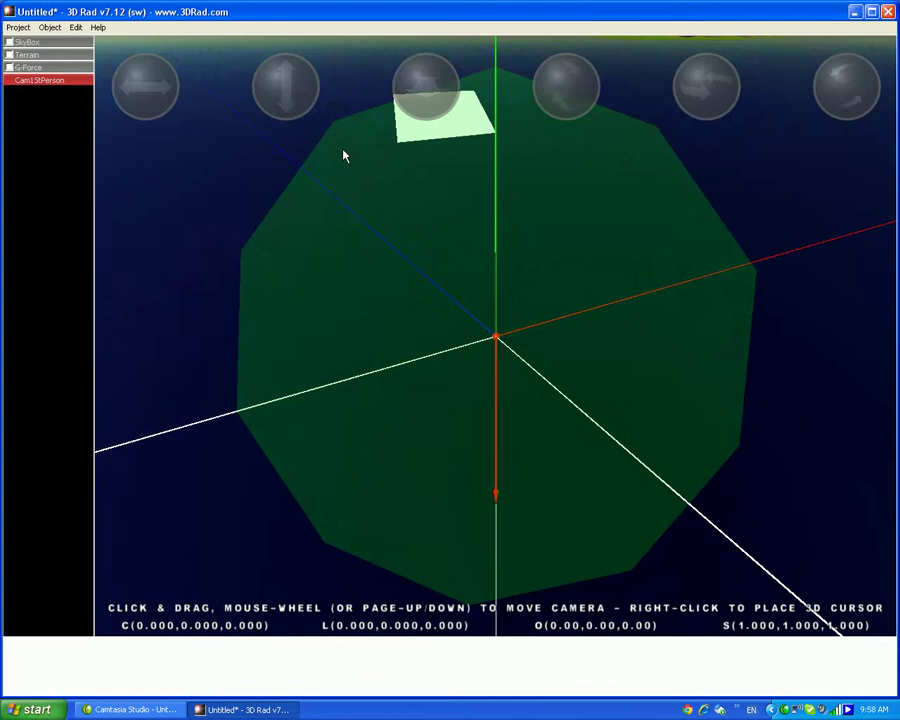
scroll(343, 155, "up", 2)
scroll(365, 215, "down", 3)
left_click_drag(286, 86, 286, 40)
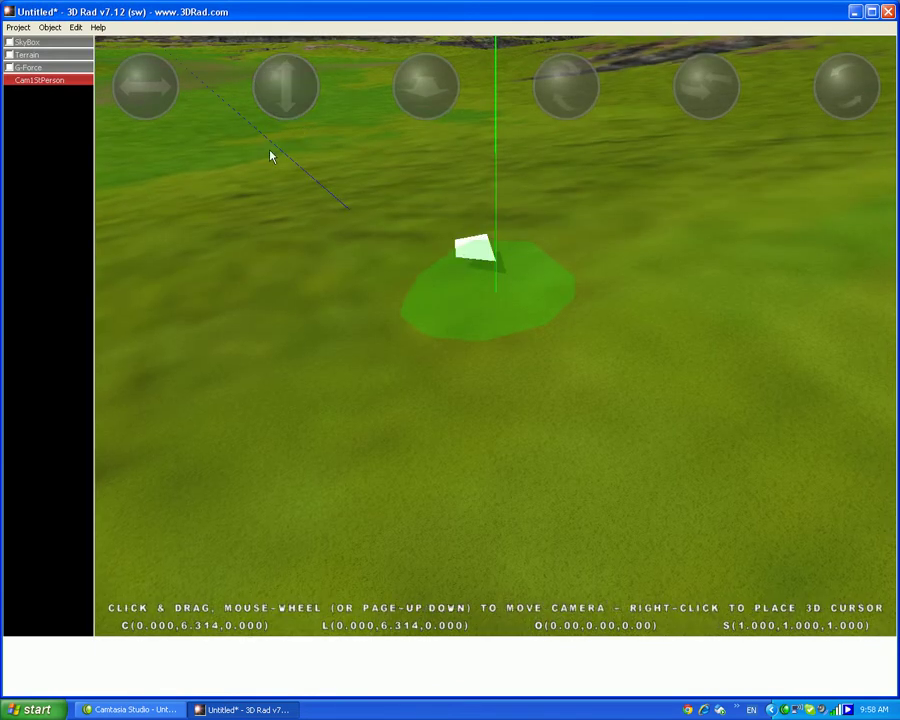
mouse_move(301, 96)
left_mouse_down()
mouse_move(301, 60)
mouse_move(286, 84)
left_mouse_up()
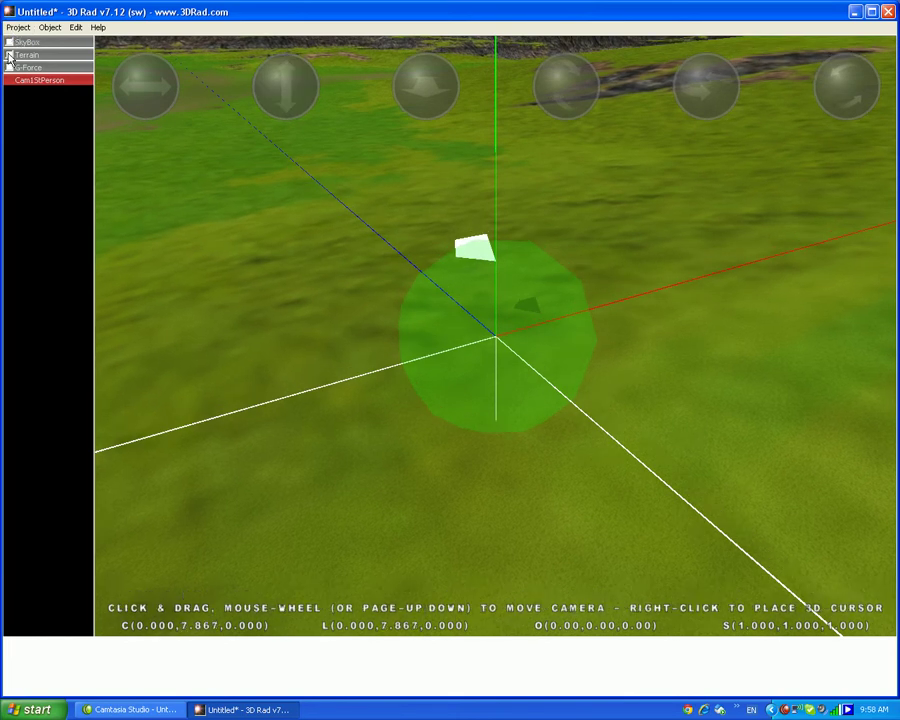
Link the camera to the Terrain and G-Force, then play the scene
left_click(9, 55)
left_click(9, 67)
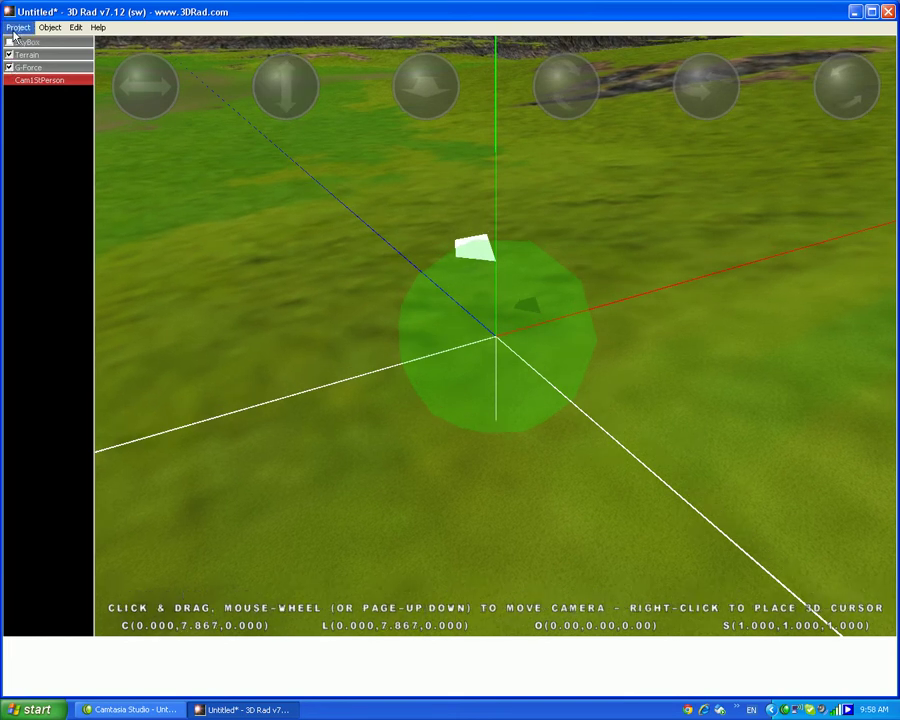
left_click(17, 27)
left_click(40, 127)
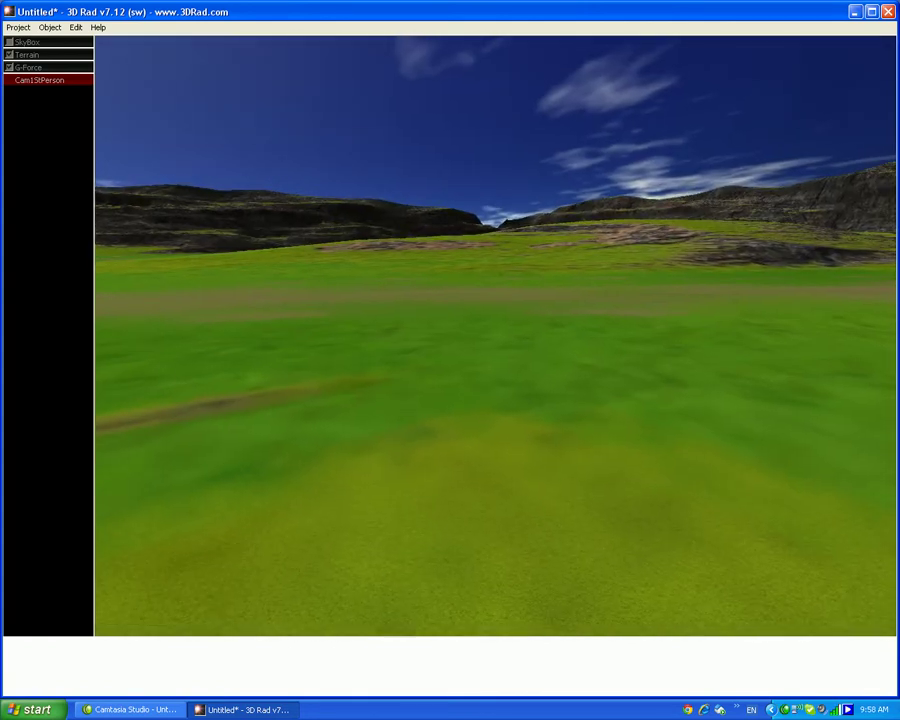
Stop the run and set the camera's walk speeds to 100 forward, 60 backward, 40 sideways
key("Escape")
double_click(60, 88)
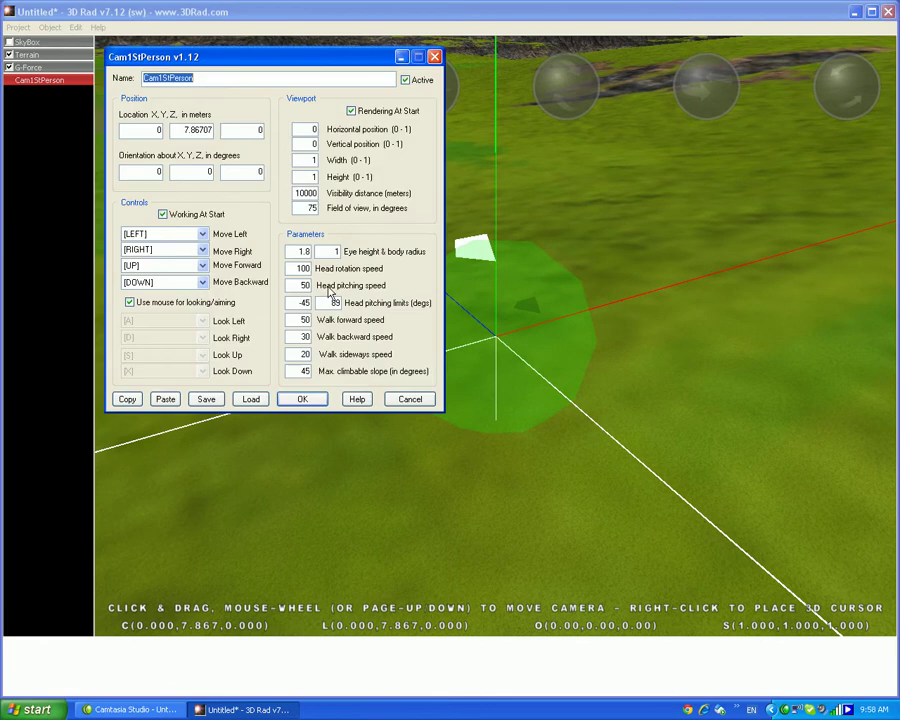
type("1")
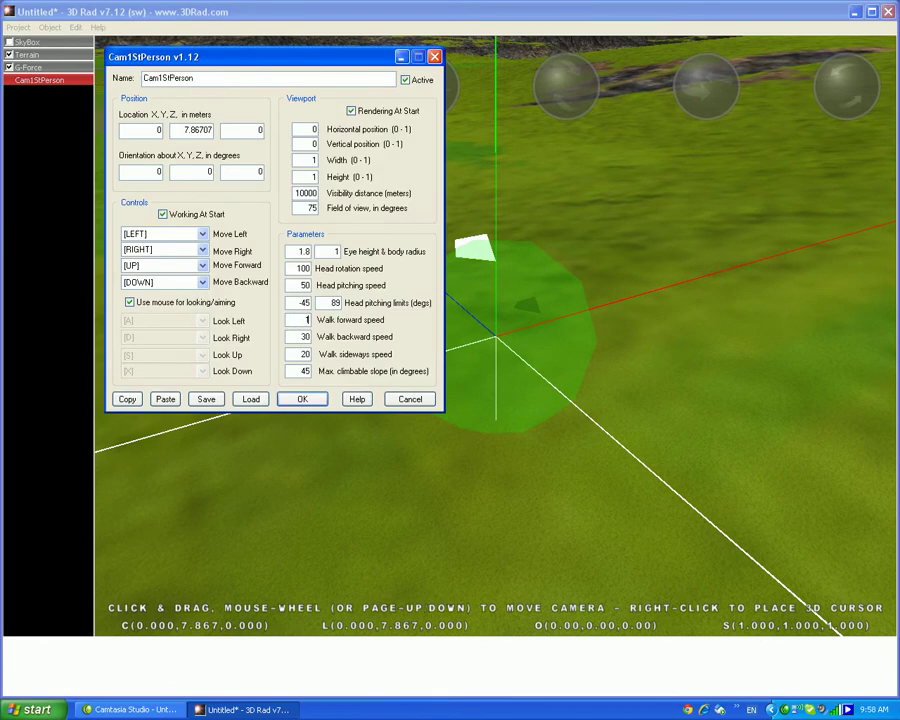
type("00")
left_click(296, 337)
type("60")
double_click(295, 354)
type("40")
left_click(300, 400)
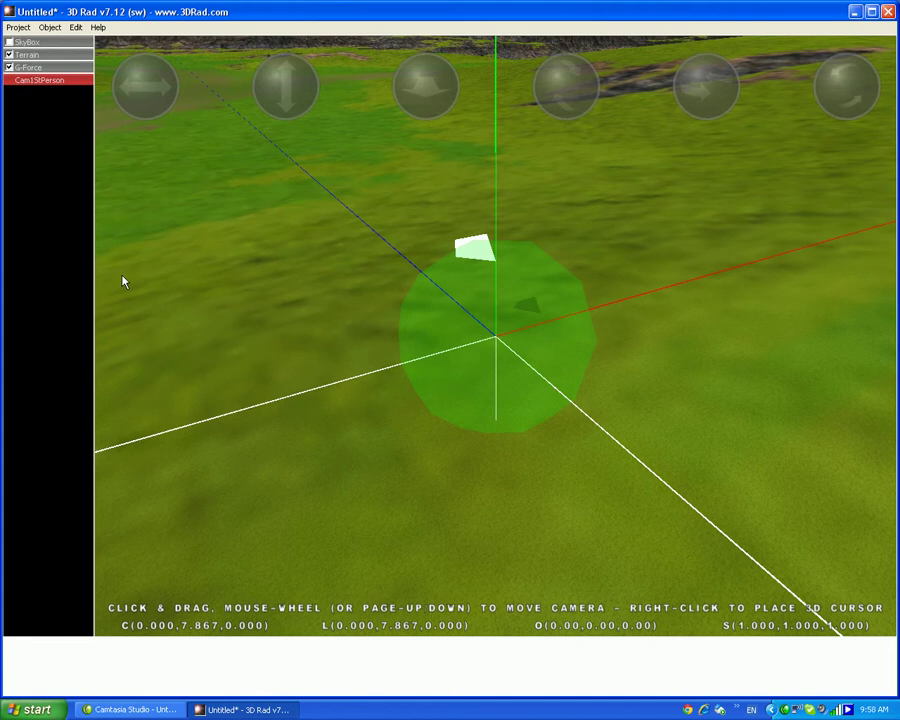
Test-run the scene with the new walking speeds, then stop it
left_click(18, 27)
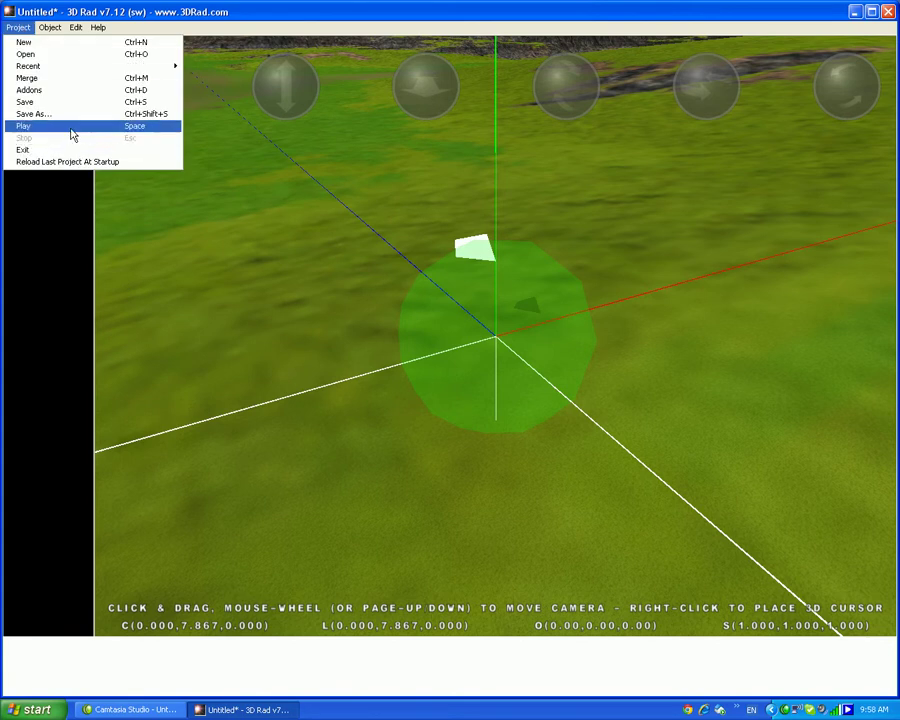
left_click(66, 124)
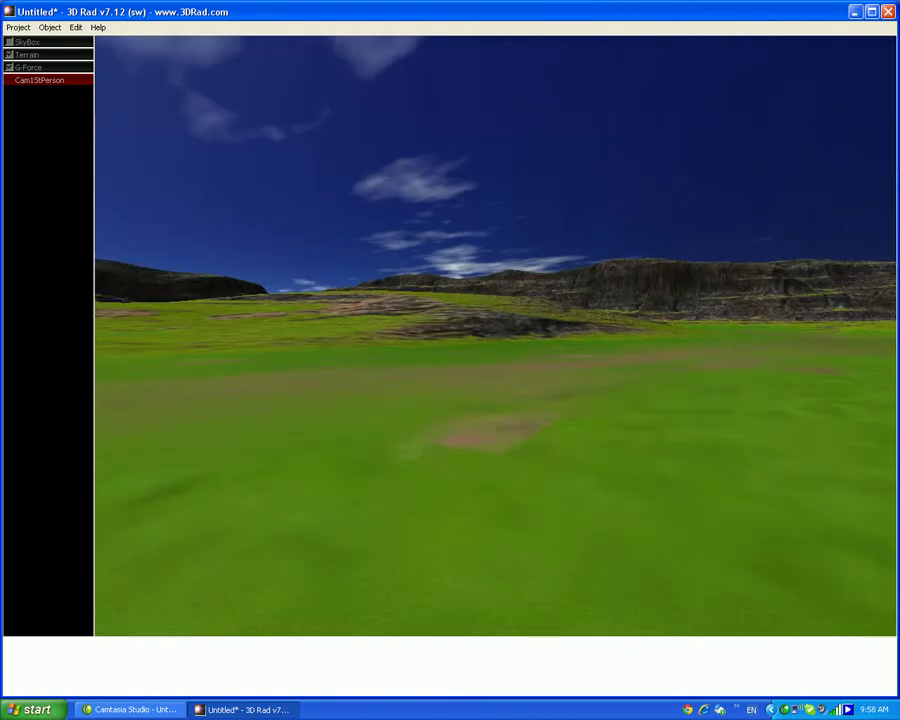
key("Escape")
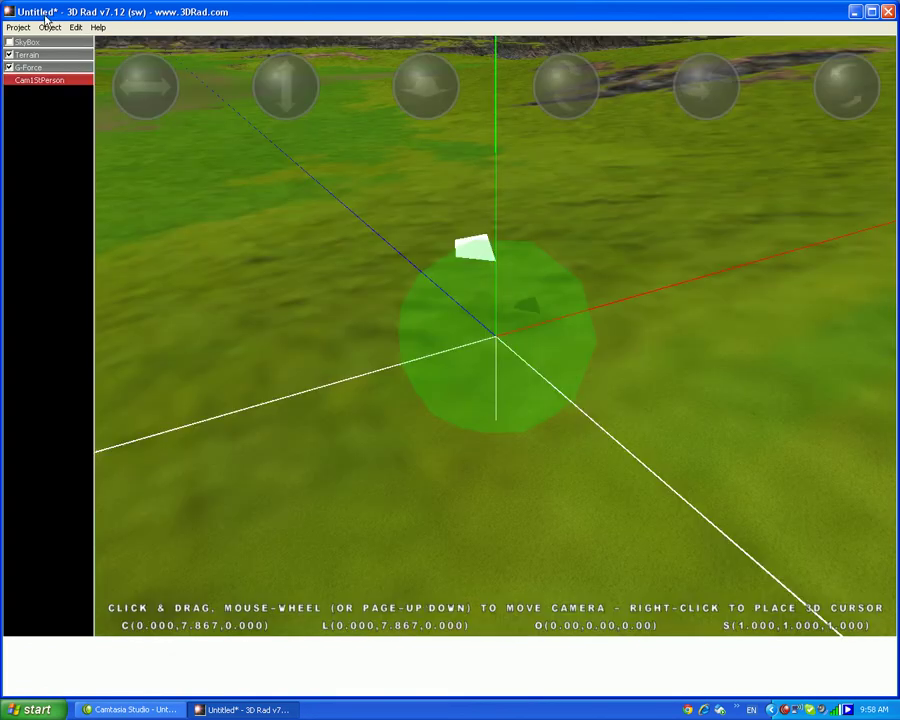
left_click(50, 27)
Add a Sprite object to the scene
left_click(70, 43)
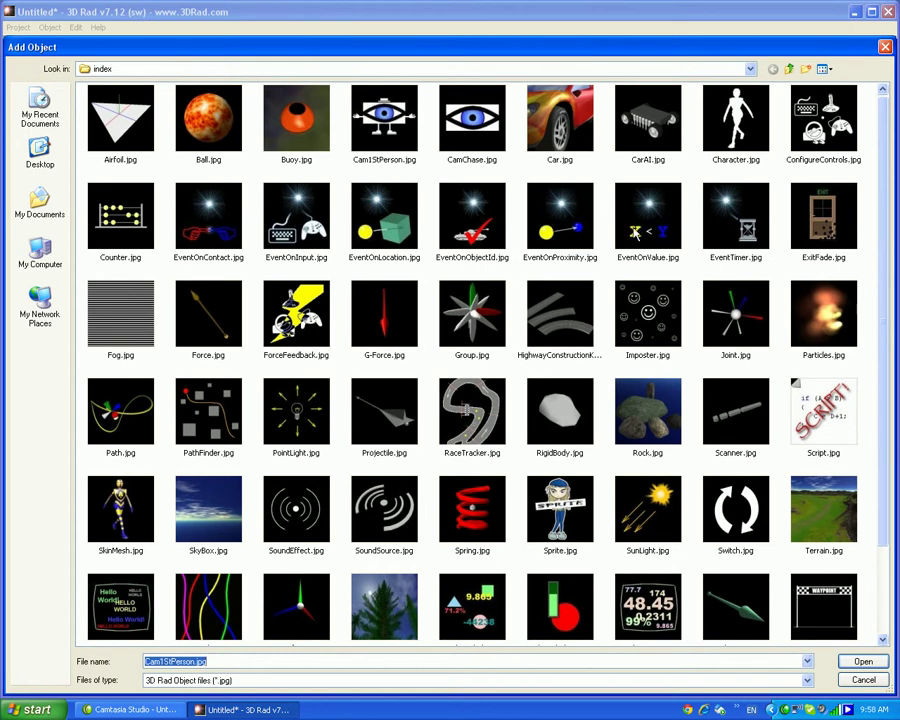
left_click(580, 515)
double_click(580, 515)
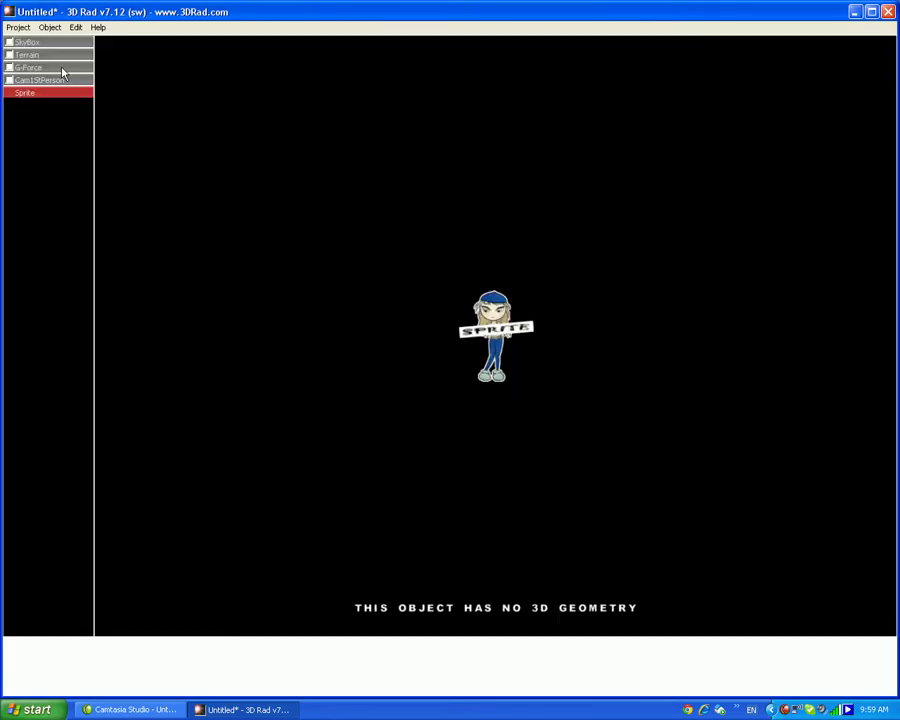
Resize the sprite to 2 wide by 8 high and move the needle lower on screen
double_click(48, 94)
left_click(320, 107)
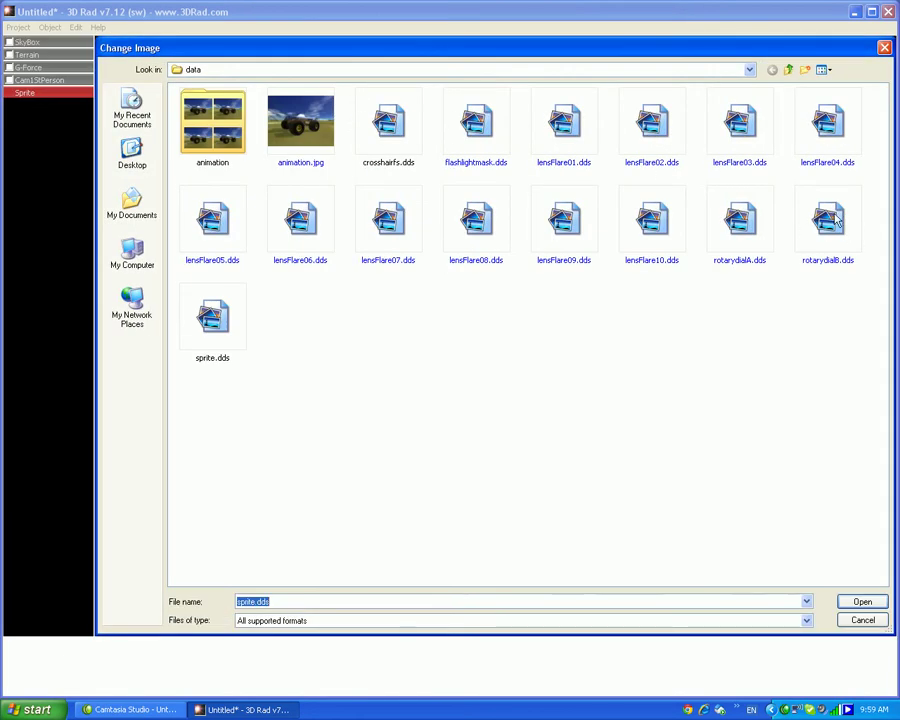
key("Escape")
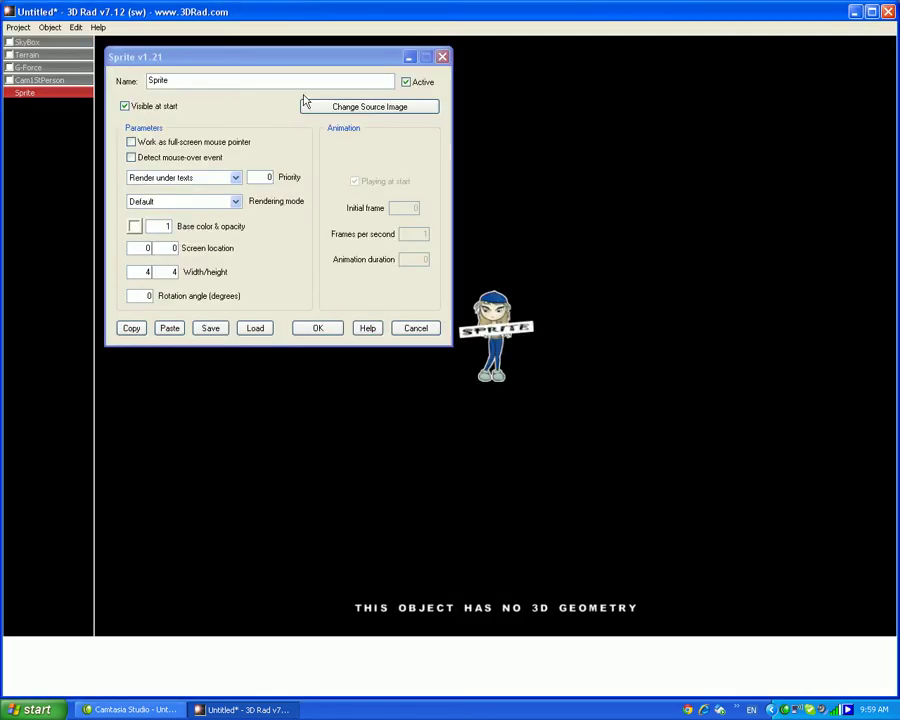
double_click(136, 272)
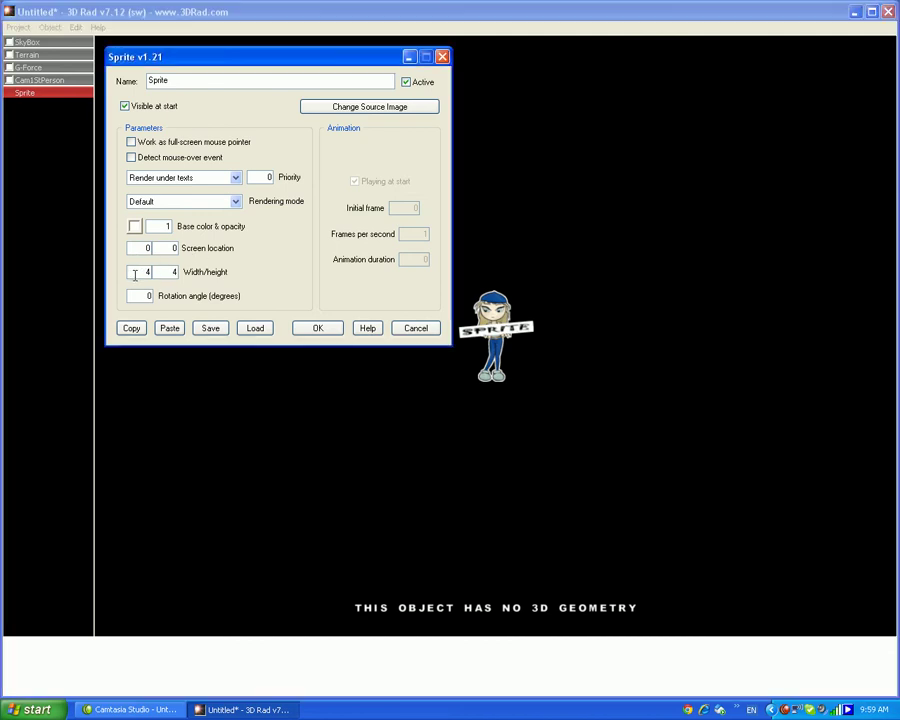
type("2")
double_click(165, 272)
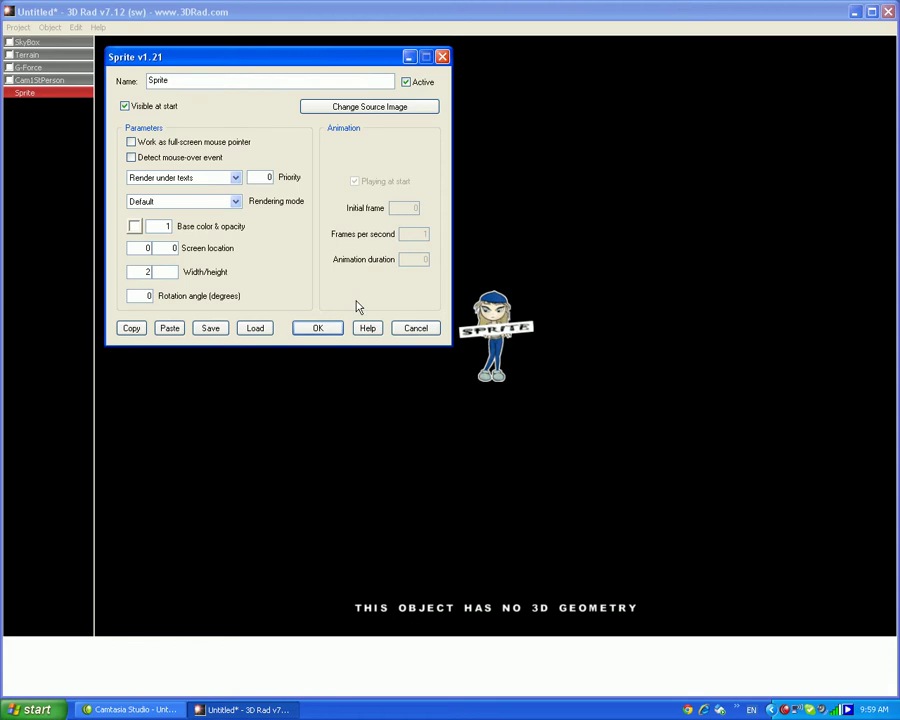
type("8")
left_click(334, 333)
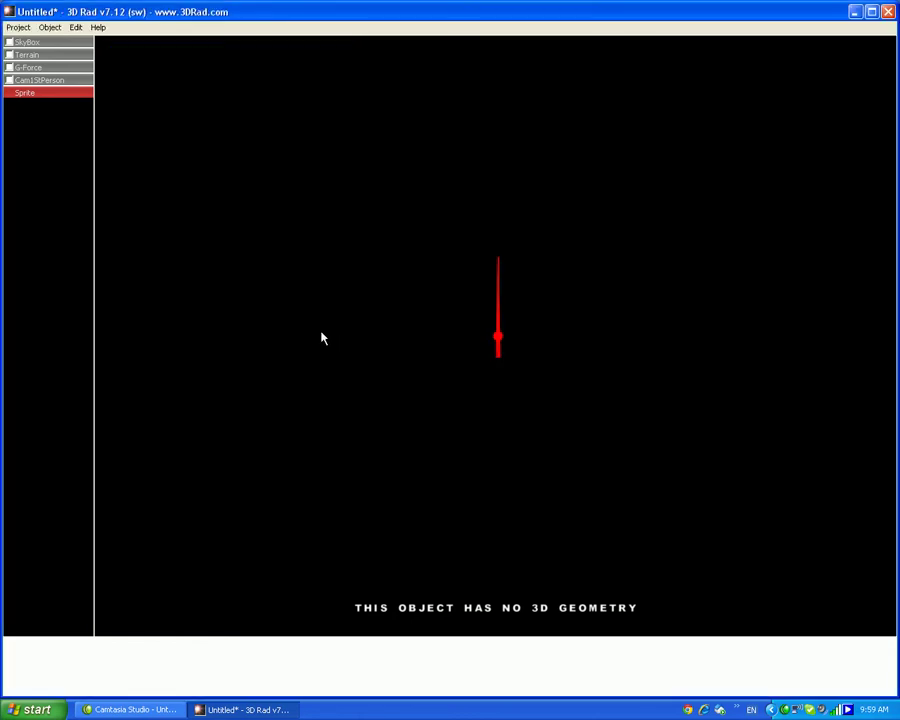
mouse_move(497, 342)
left_mouse_down()
mouse_move(494, 532)
mouse_move(497, 499)
left_mouse_up()
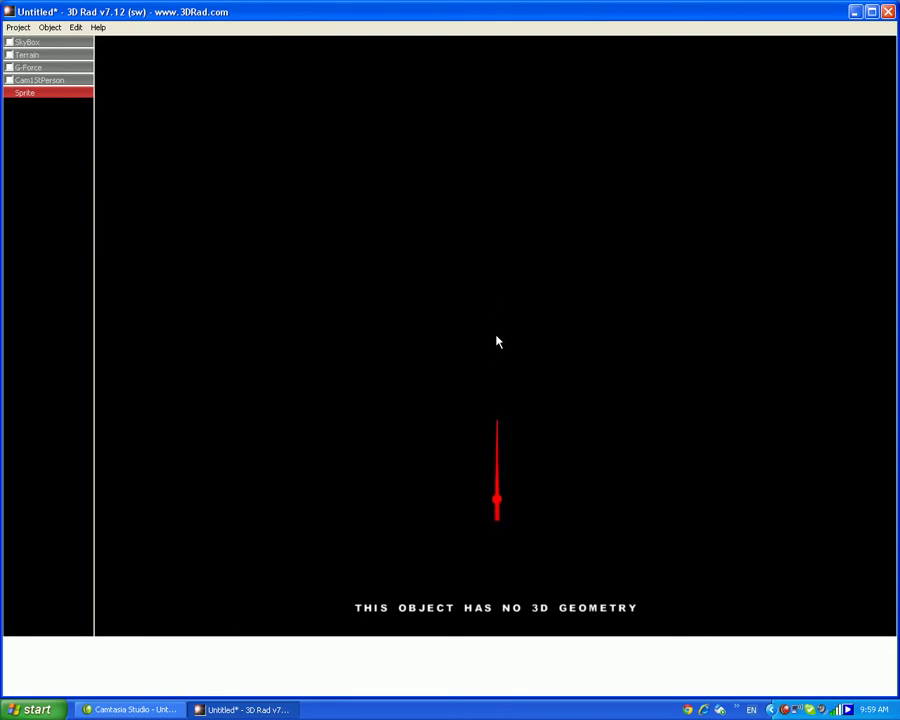
Add a Script object and load its code from Heading Indicator.obs
left_click(48, 27)
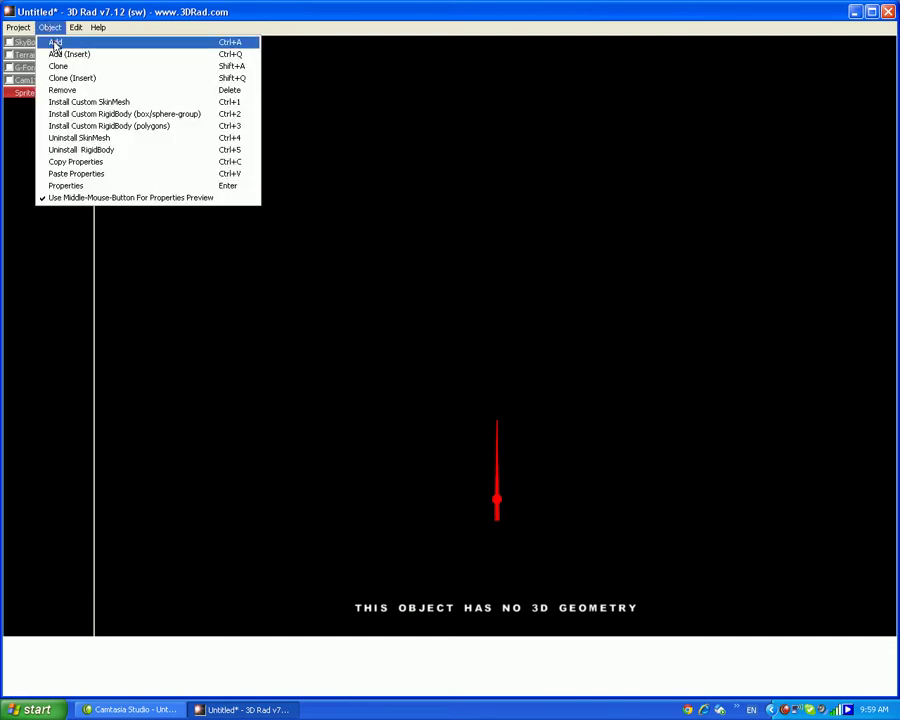
left_click(42, 40)
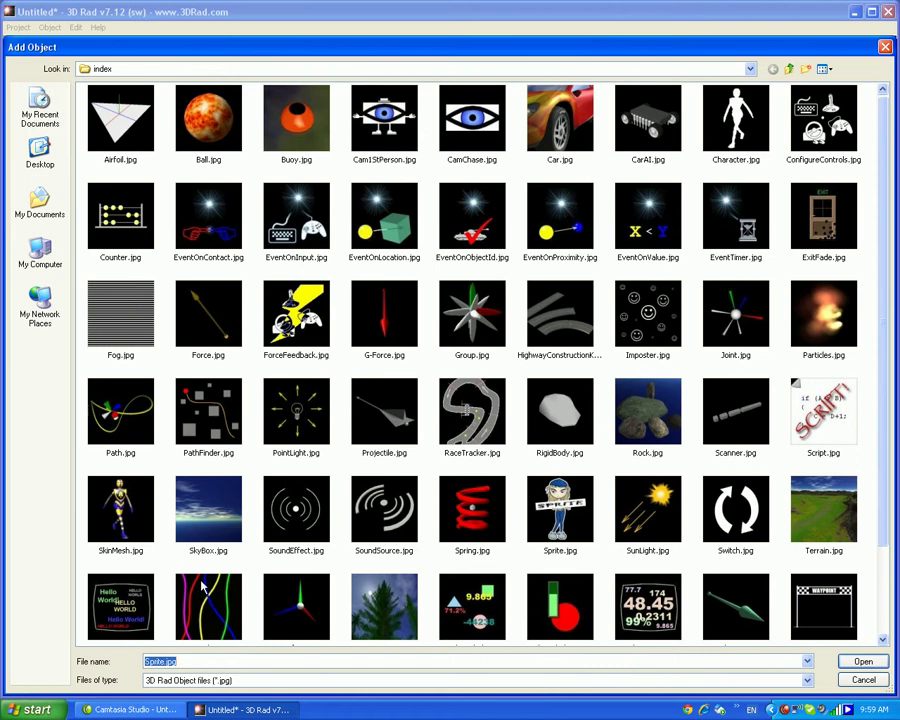
double_click(832, 427)
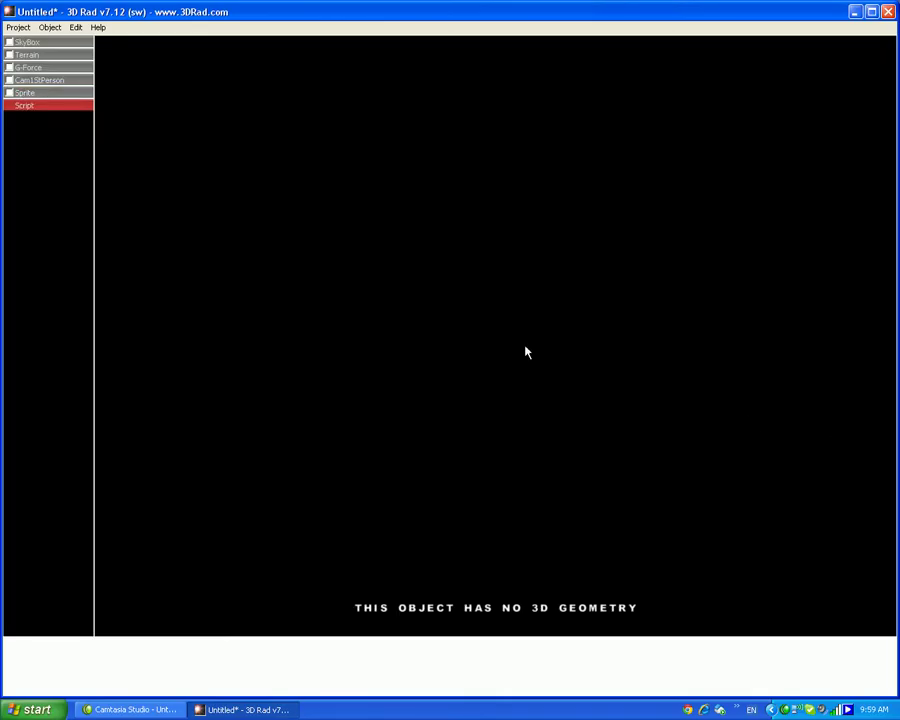
double_click(24, 104)
left_click(300, 71)
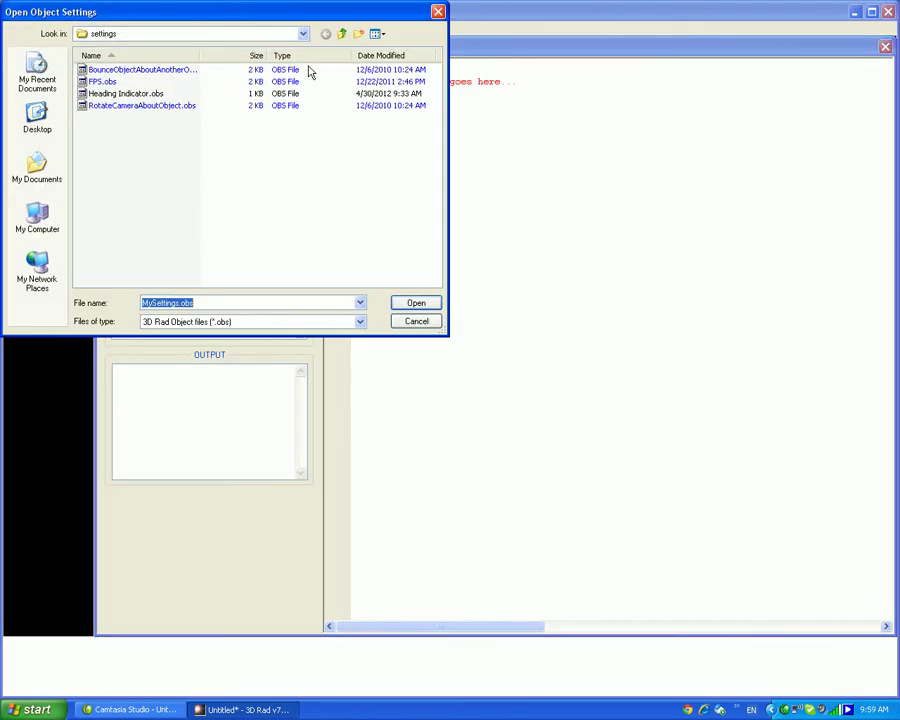
double_click(139, 94)
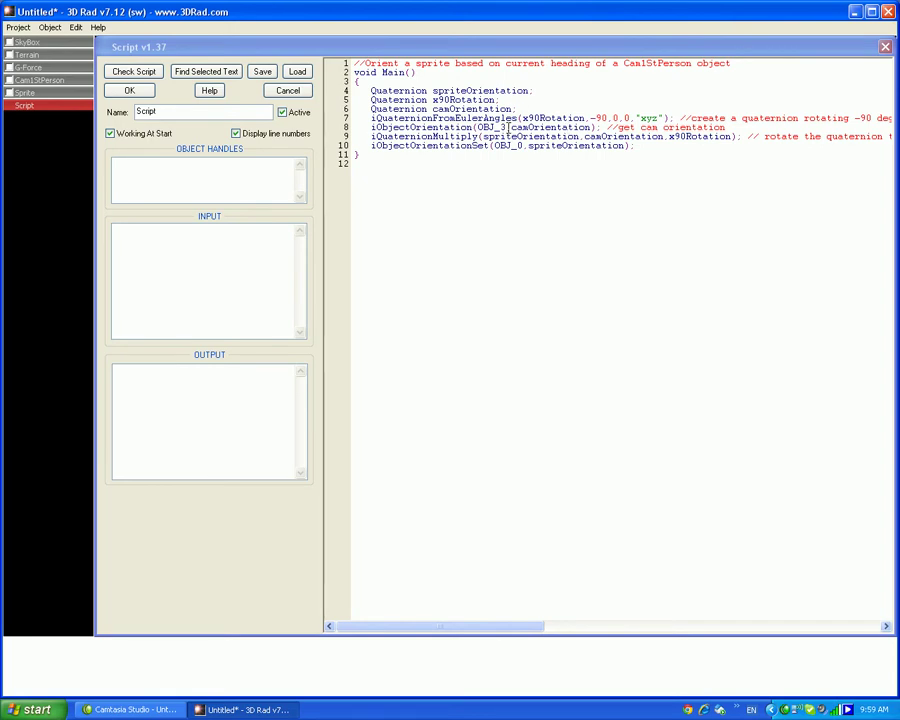
Close the script editor and link the Script to the Cam1stPerson camera and Sprite
left_click(118, 92)
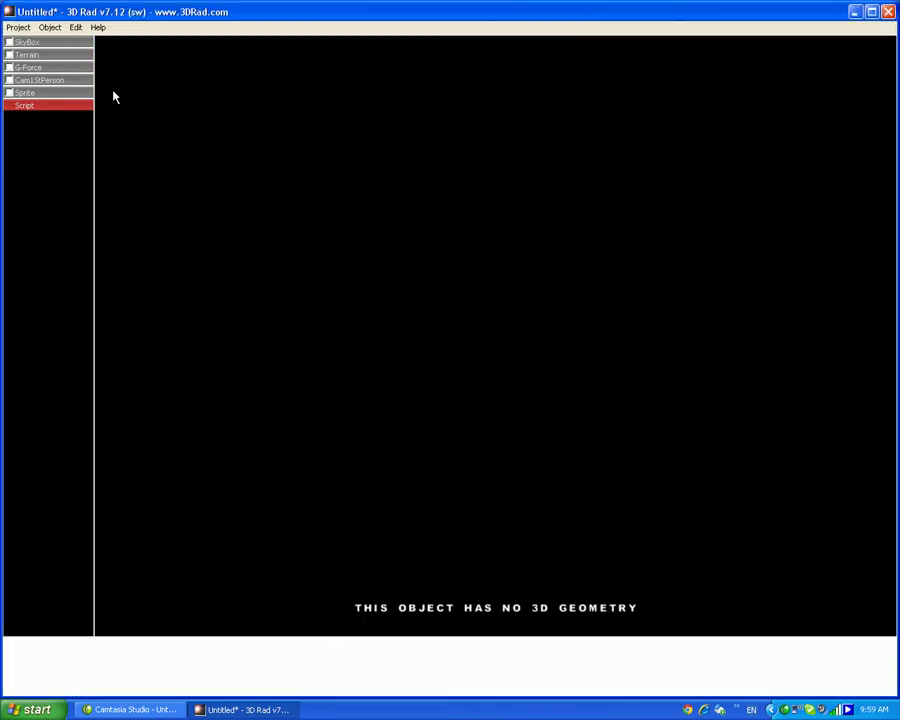
left_click(36, 56)
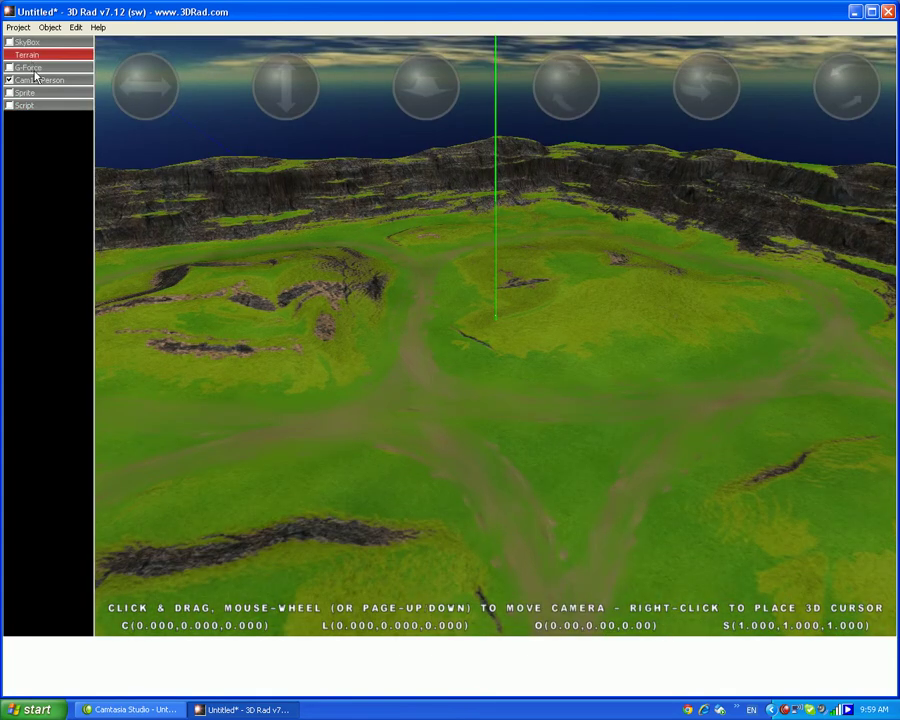
left_click(37, 67)
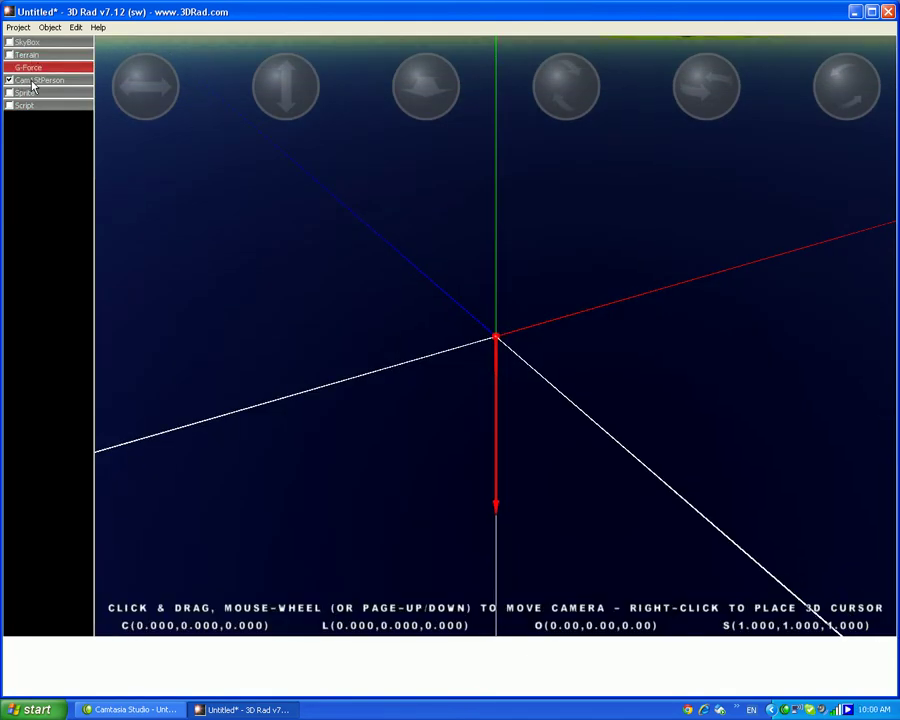
left_click(33, 80)
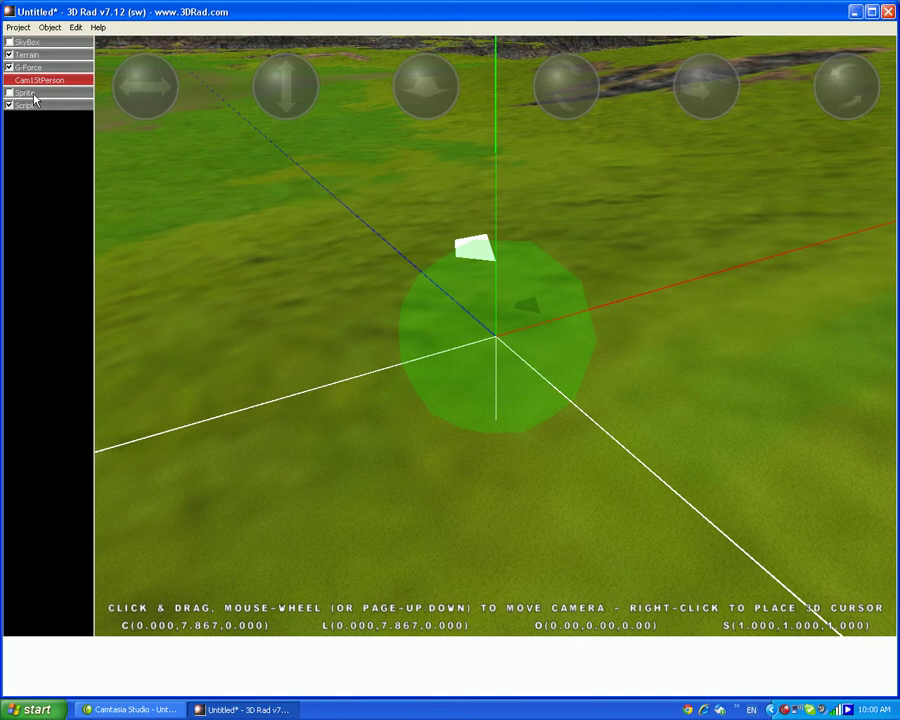
left_click(33, 95)
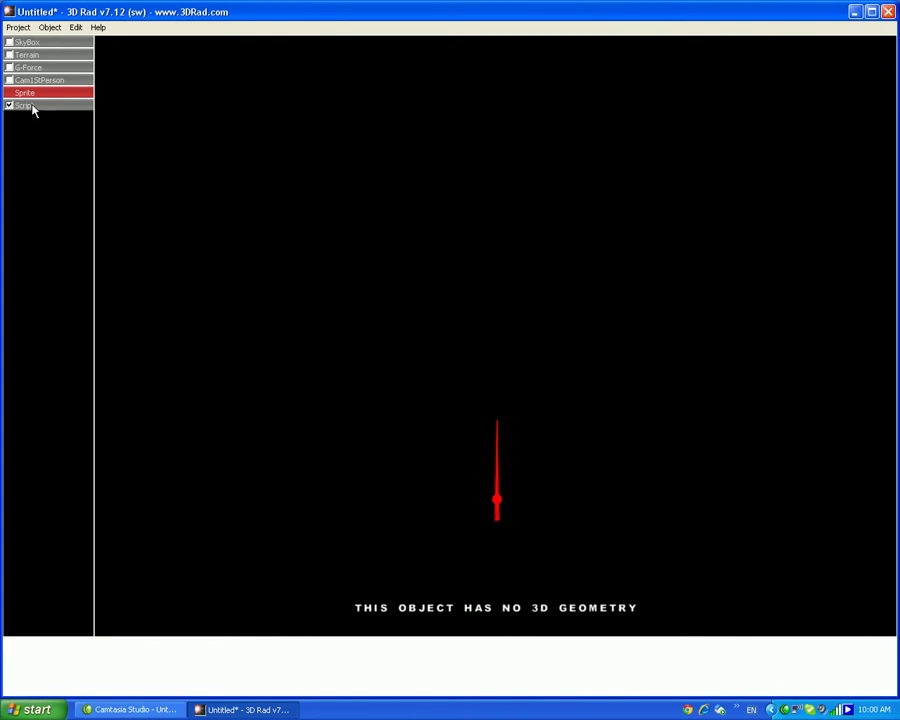
left_click(32, 106)
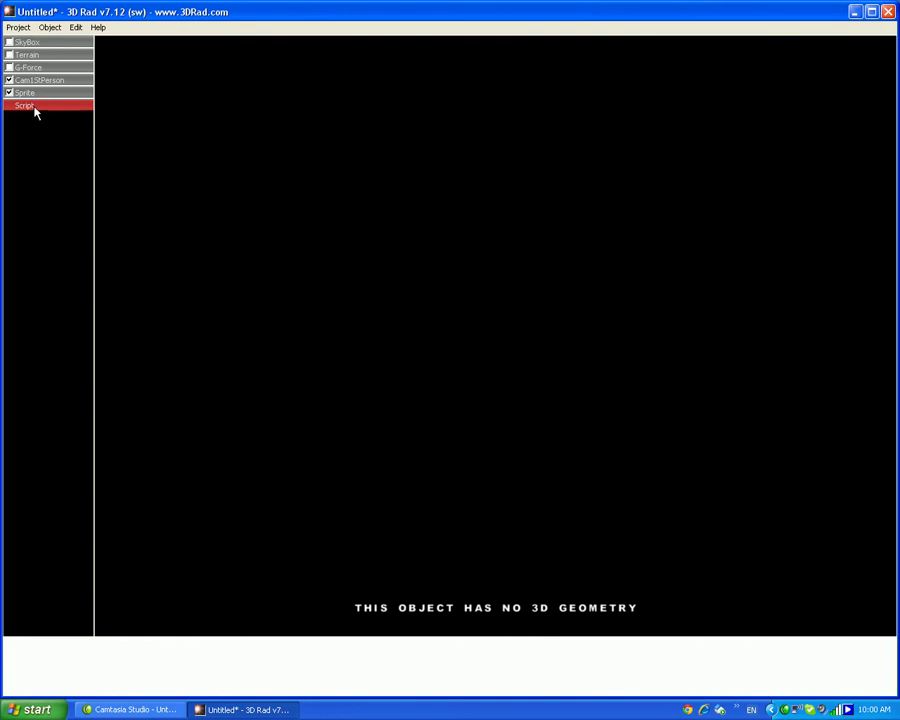
double_click(36, 111)
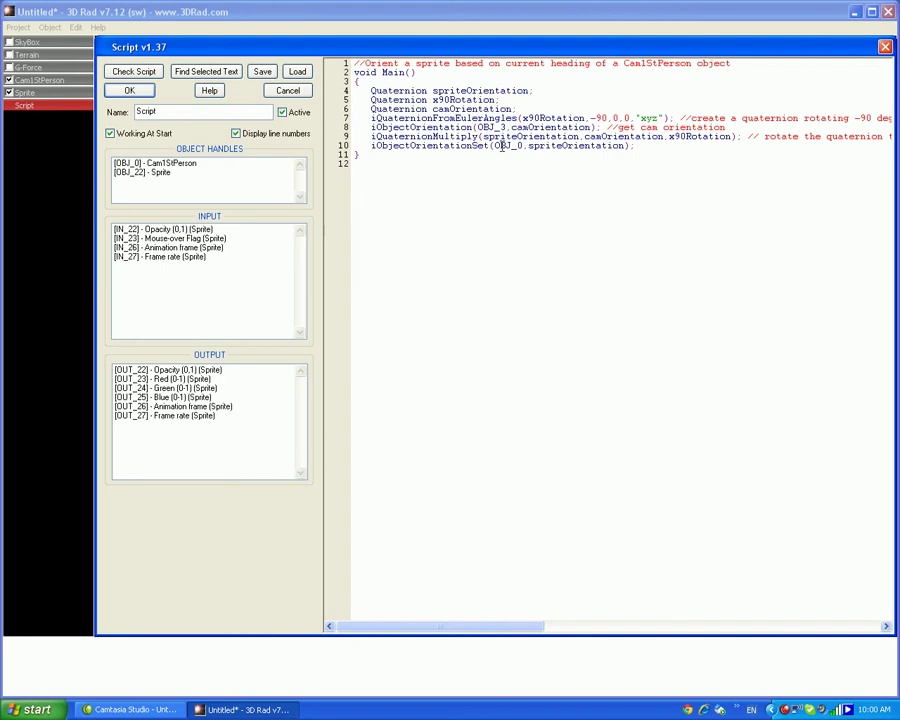
Change line 8's handle from OBJ_3 to OBJ_0 and line 10's from OBJ_0 to OBJ_22
key("BackSpace")
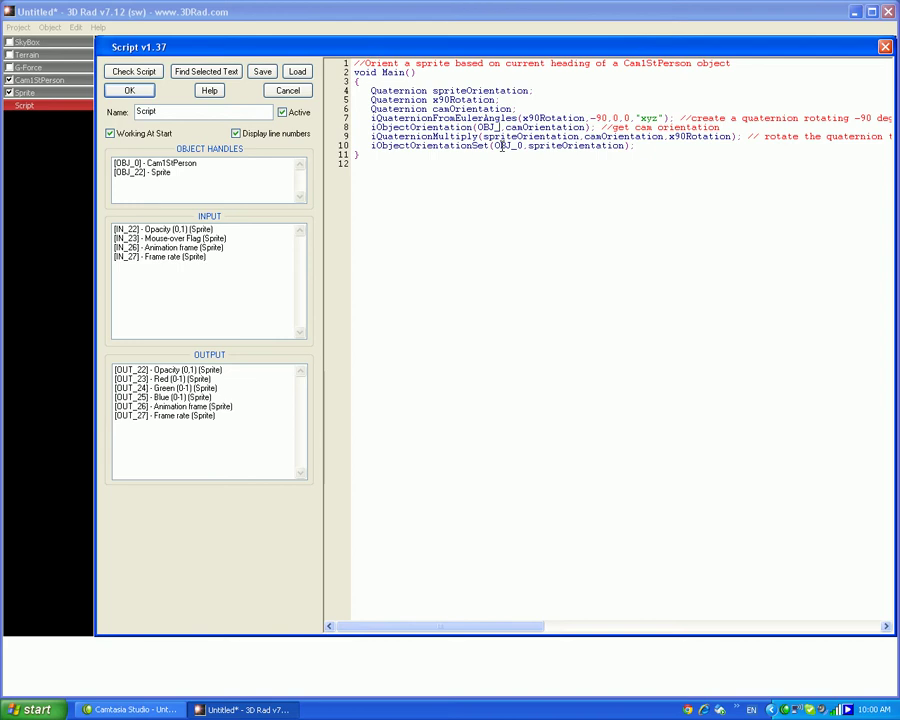
type("0")
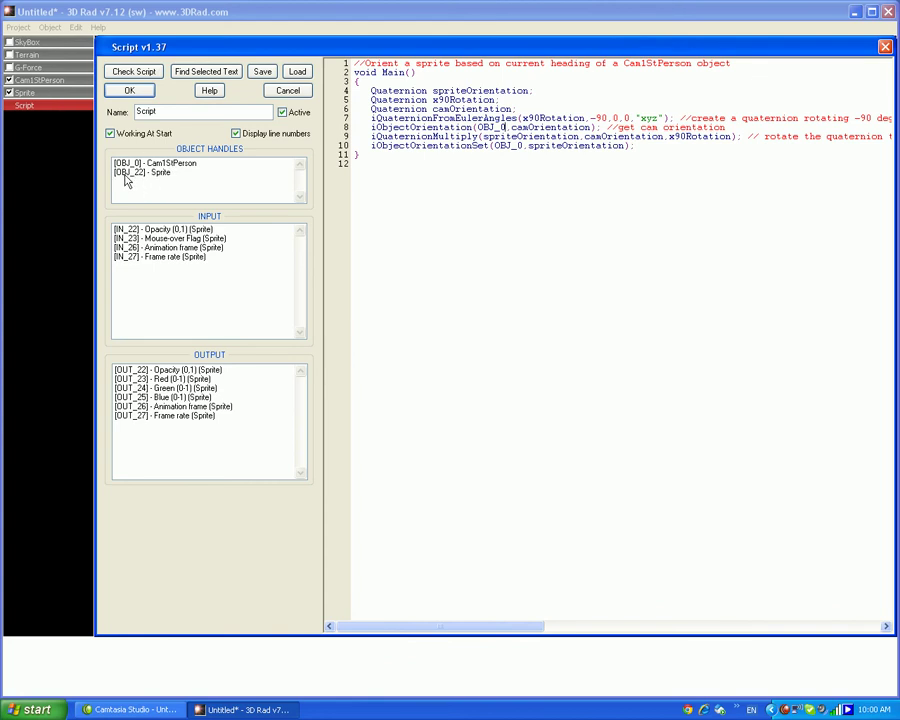
left_click(522, 146)
key("BackSpace")
type("22")
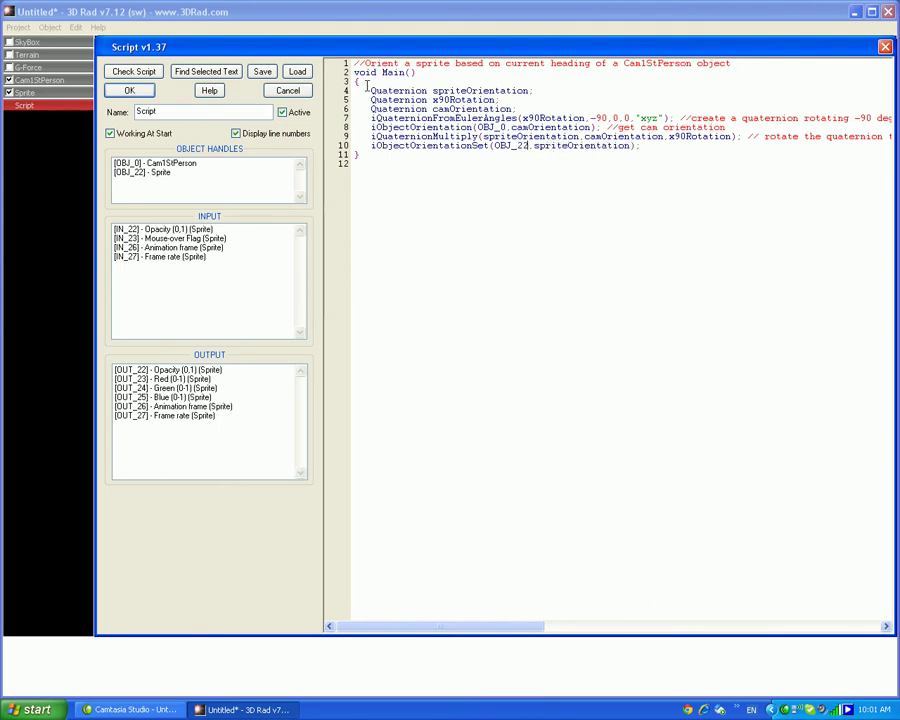
left_click(129, 90)
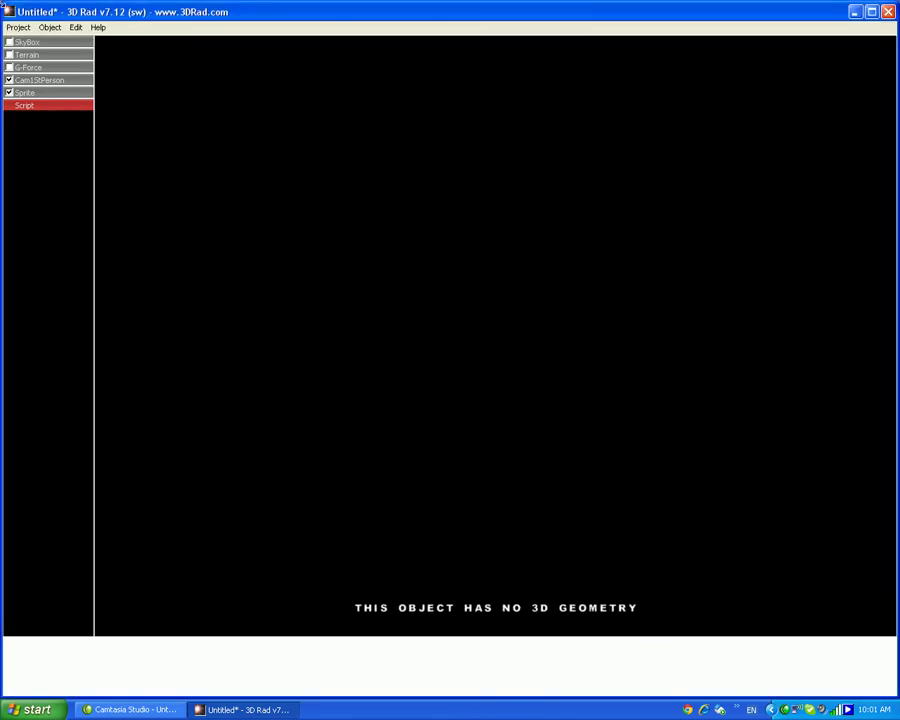
left_click(18, 27)
left_click(58, 126)
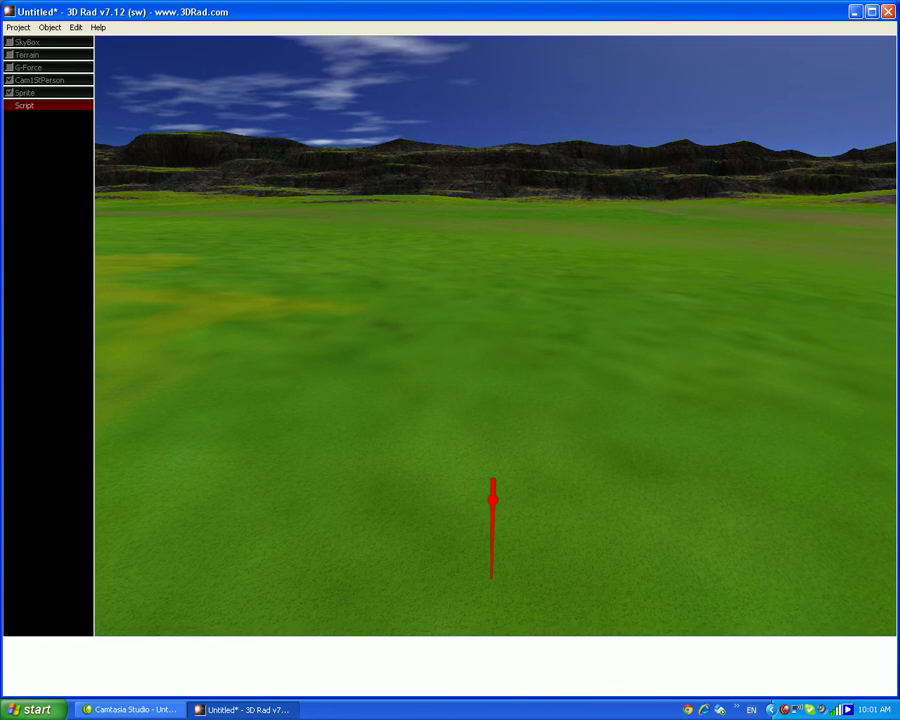
key("Escape")
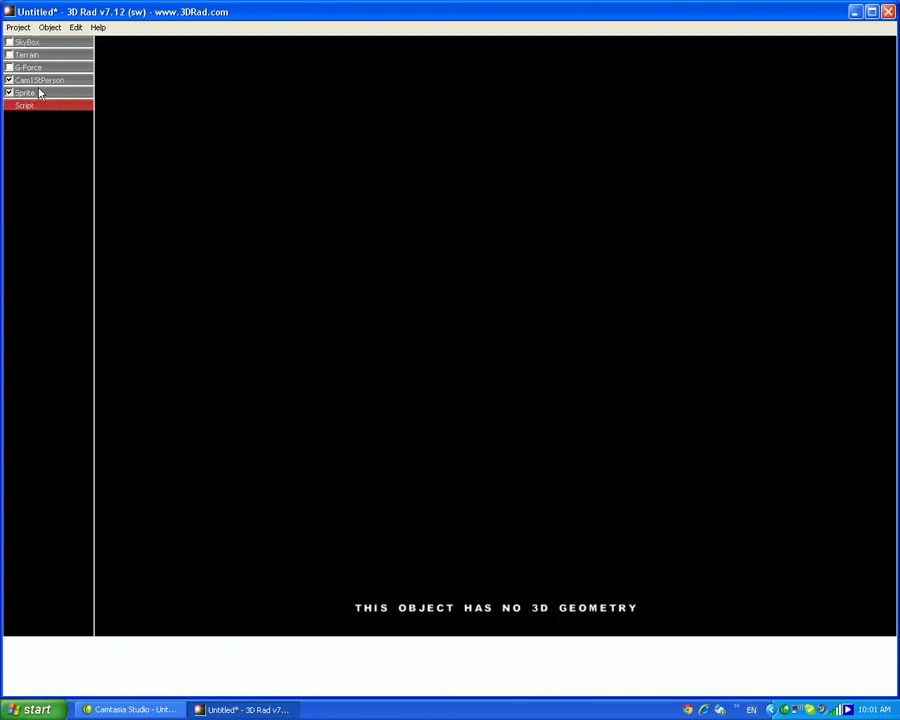
Reopen the Script's code to review the OBJ_0 and OBJ_22 handles
double_click(38, 106)
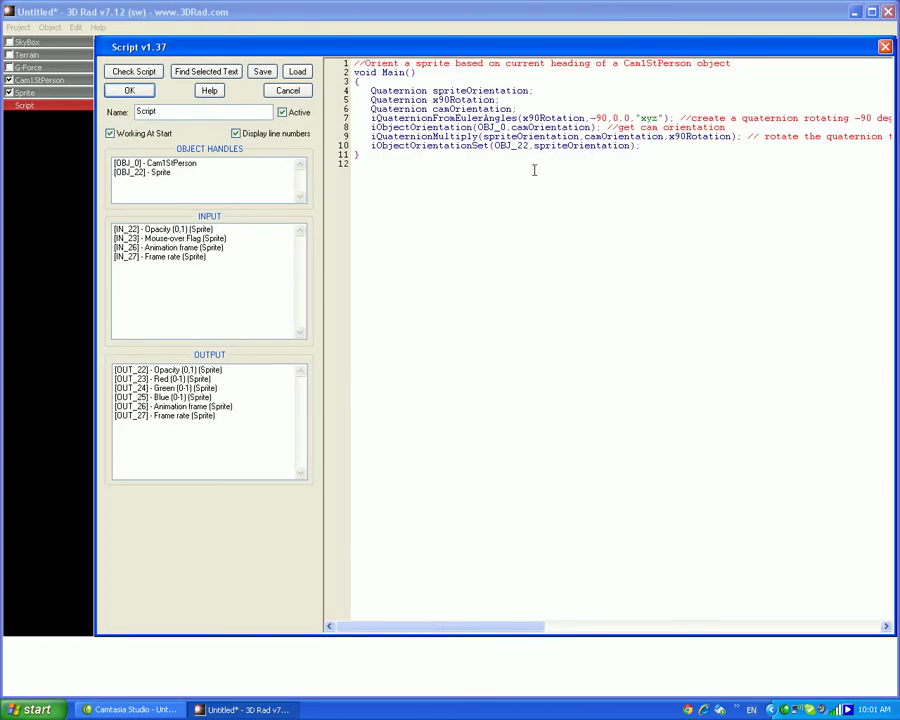